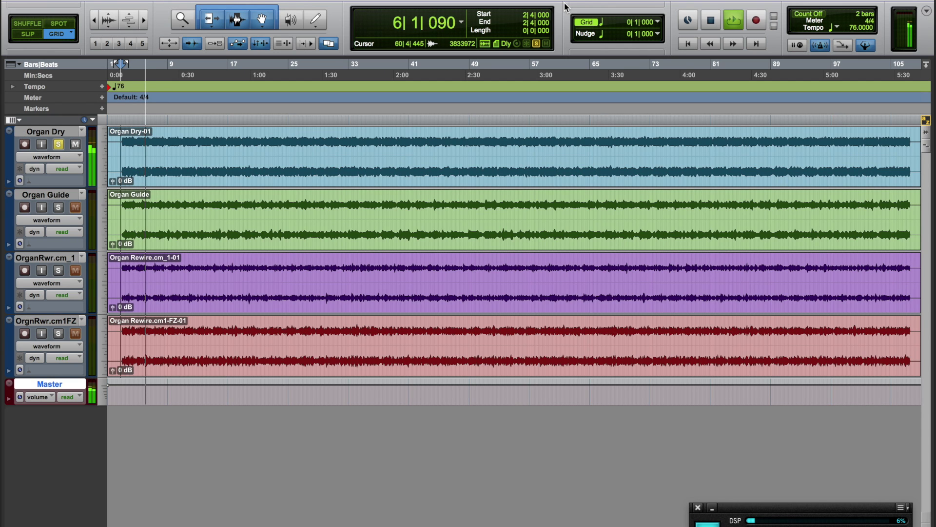
# Step: Show the mixer and insert a stereo AIR Vintage Filter in the first insert slot of the Organ Dry track
pyautogui.press('super+equal')
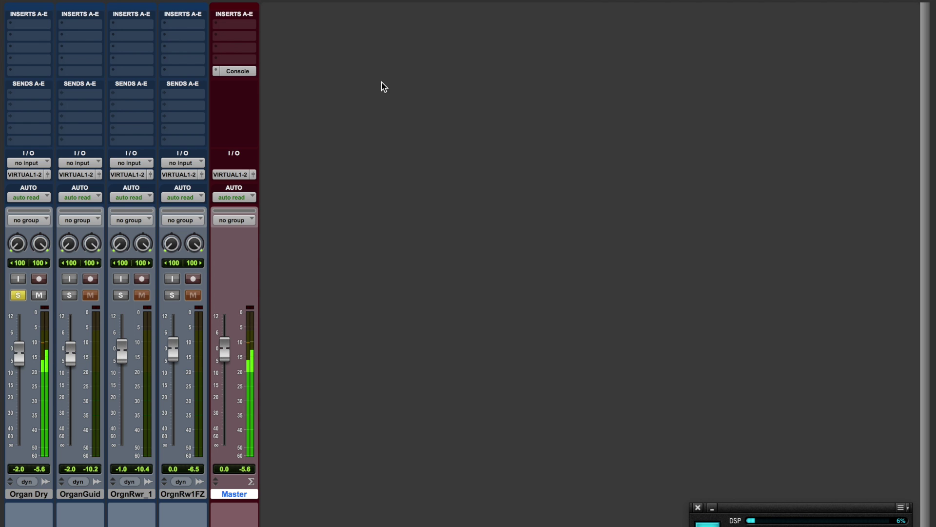
pyautogui.click(33, 29)
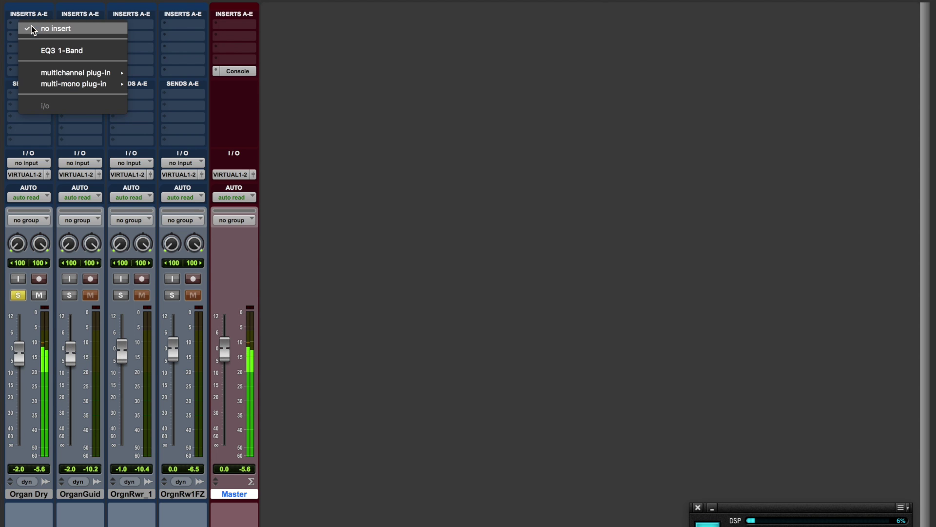
pyautogui.moveTo(78, 72)
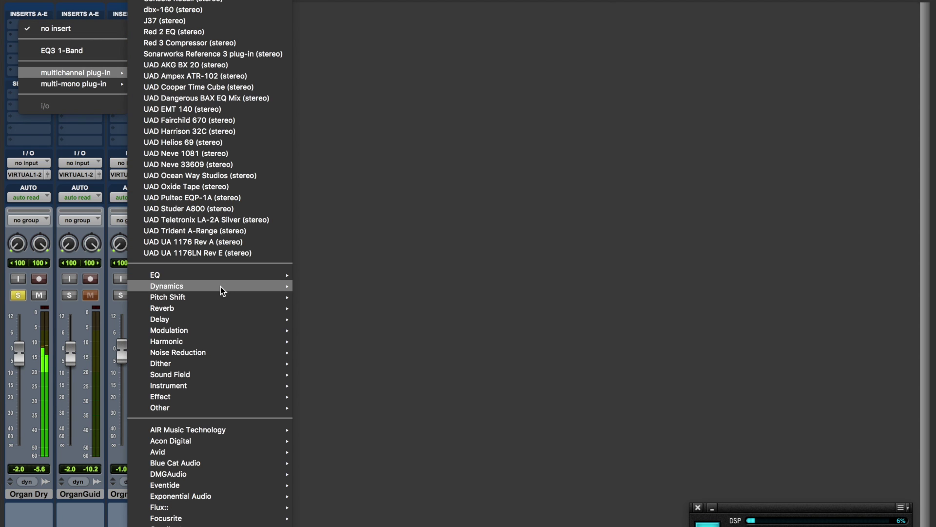
pyautogui.moveTo(215, 344)
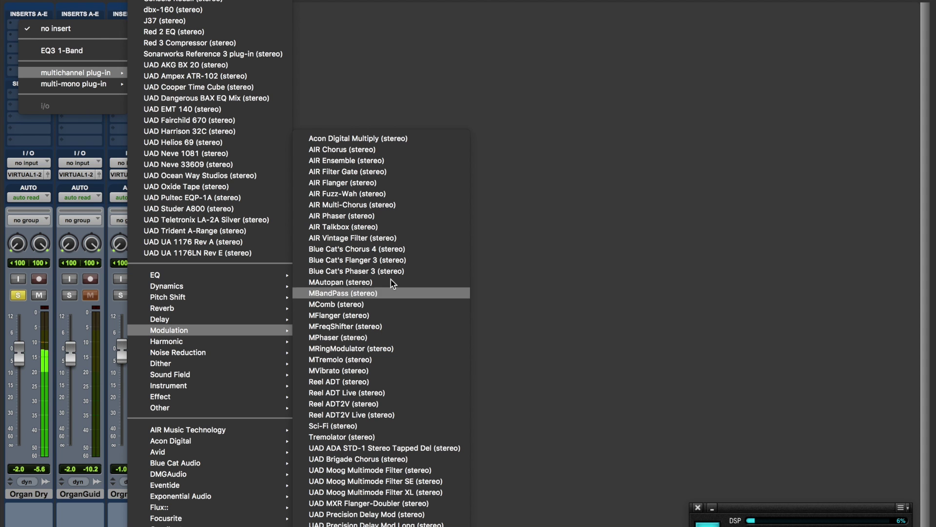
pyautogui.click(412, 237)
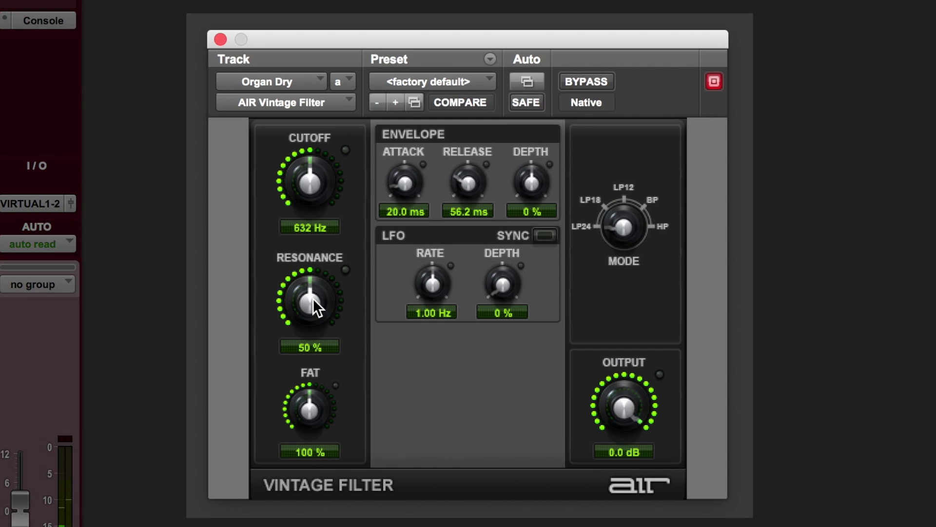
# Step: Set the first Vintage Filter's resonance to 0 % and its cutoff to 1.91 kHz
pyautogui.moveTo(313, 300); pyautogui.dragTo(314, 490)
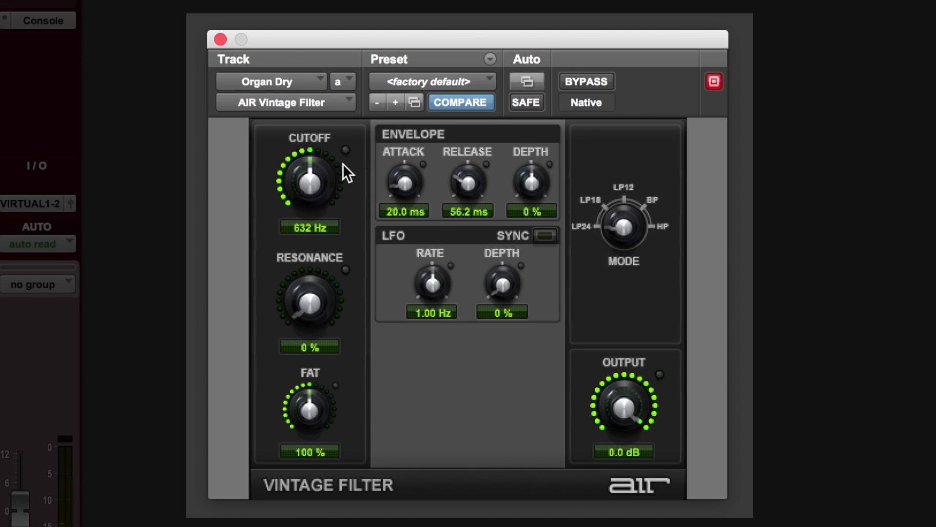
pyautogui.moveTo(310, 185); pyautogui.dragTo(317, 162)
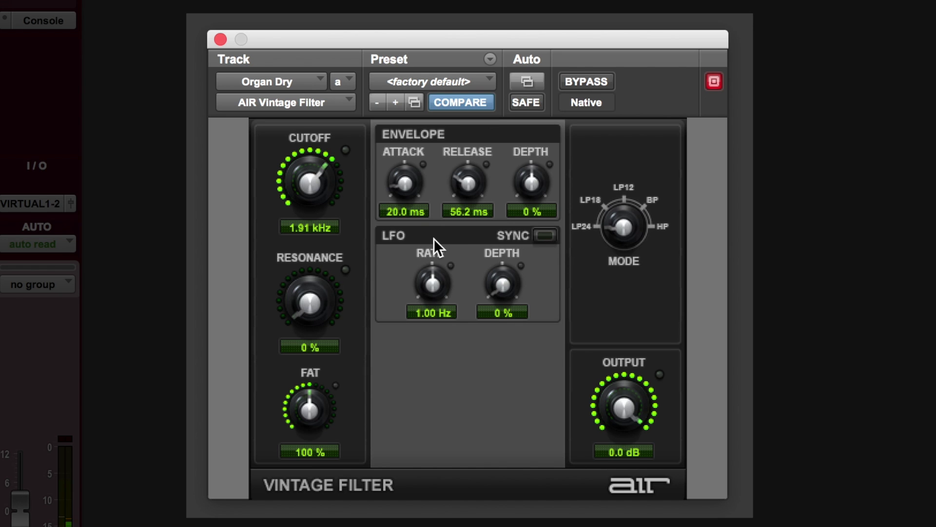
# Step: Sync the first filter's LFO with rate 16 and depth 100 %, set the envelope depth to -40 %, and close the plug-in
pyautogui.click(543, 235)
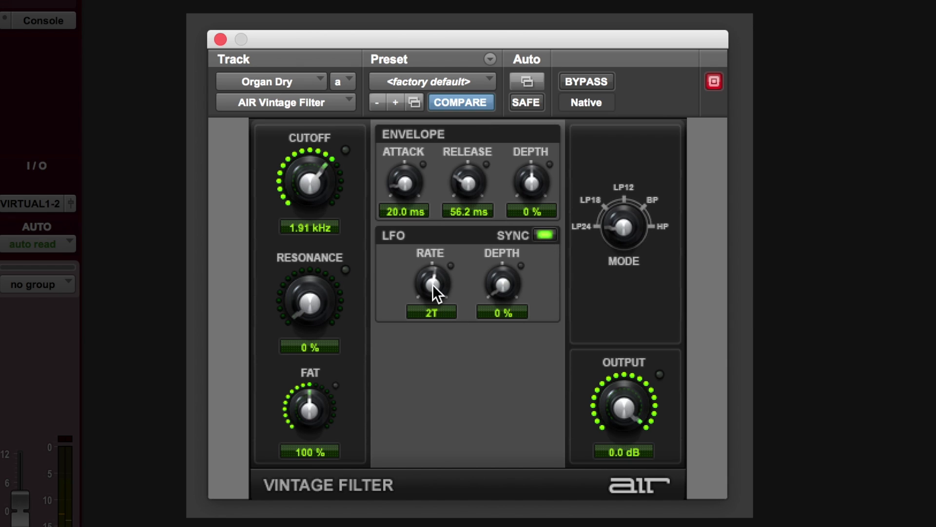
pyautogui.moveTo(435, 283); pyautogui.dragTo(436, 39)
pyautogui.moveTo(505, 286); pyautogui.dragTo(498, 28)
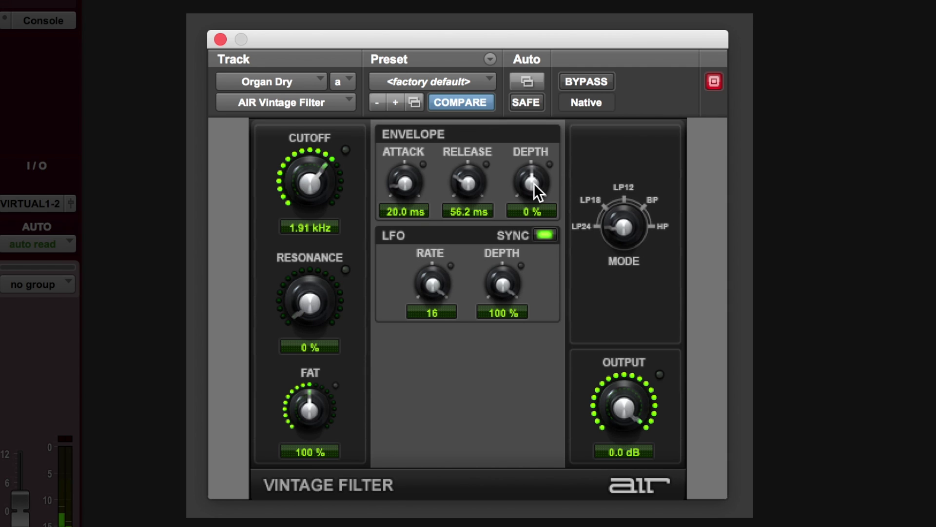
pyautogui.moveTo(534, 180); pyautogui.dragTo(536, 222)
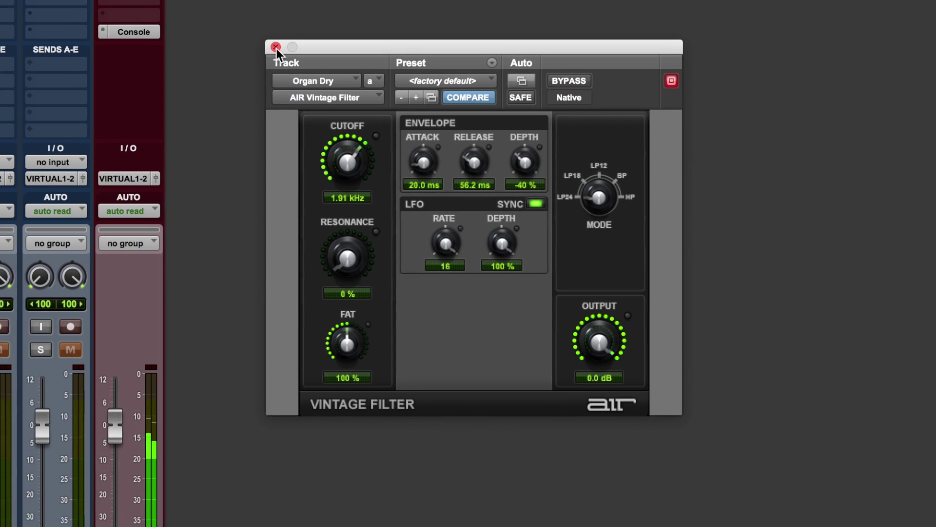
pyautogui.click(324, 71)
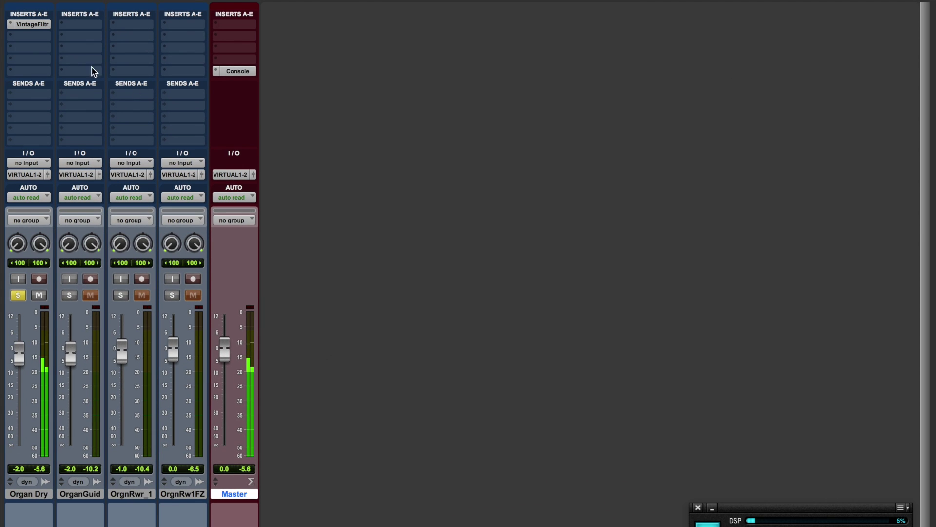
# Step: Insert a second stereo AIR Vintage Filter in the second insert slot of the Organ Dry track
pyautogui.click(29, 38)
pyautogui.moveTo(87, 86)
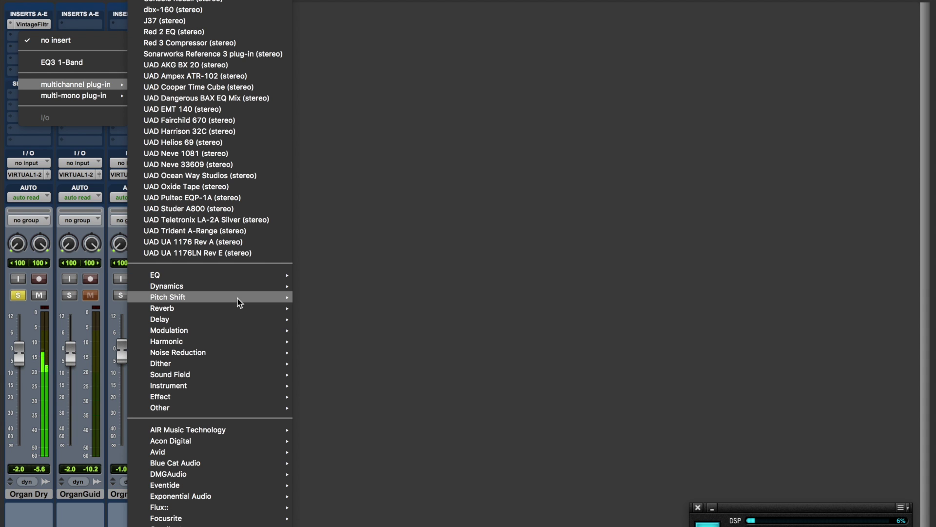
pyautogui.moveTo(221, 330)
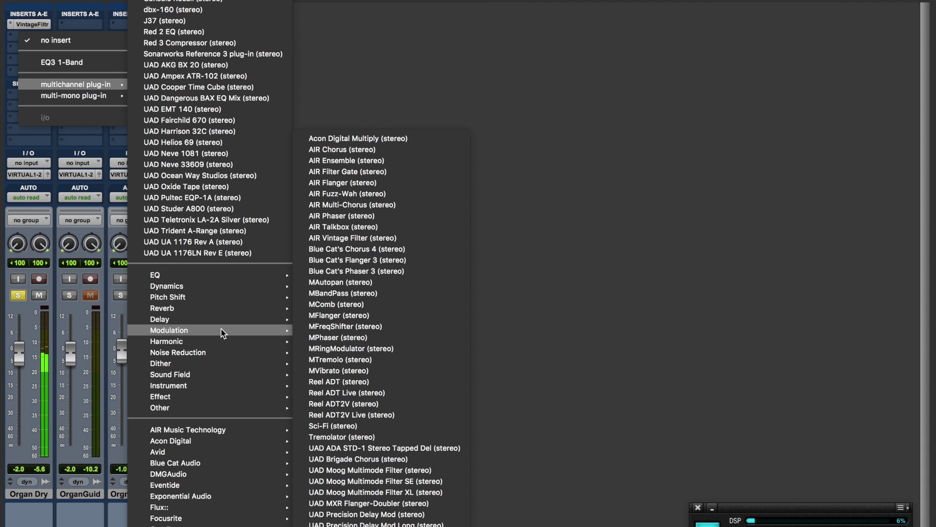
pyautogui.click(420, 238)
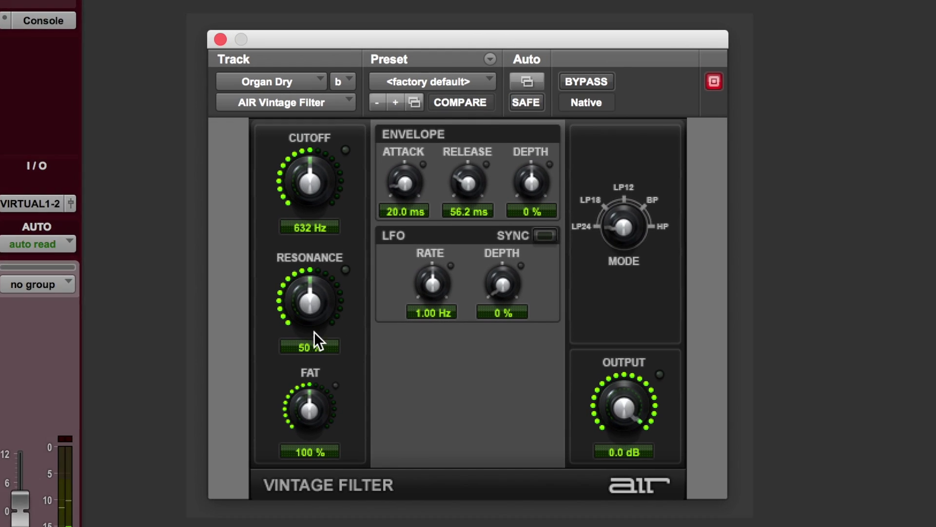
# Step: Set the second Vintage Filter's resonance to 0 % and its cutoff to 1.98 kHz
pyautogui.moveTo(340, 285); pyautogui.dragTo(341, 336)
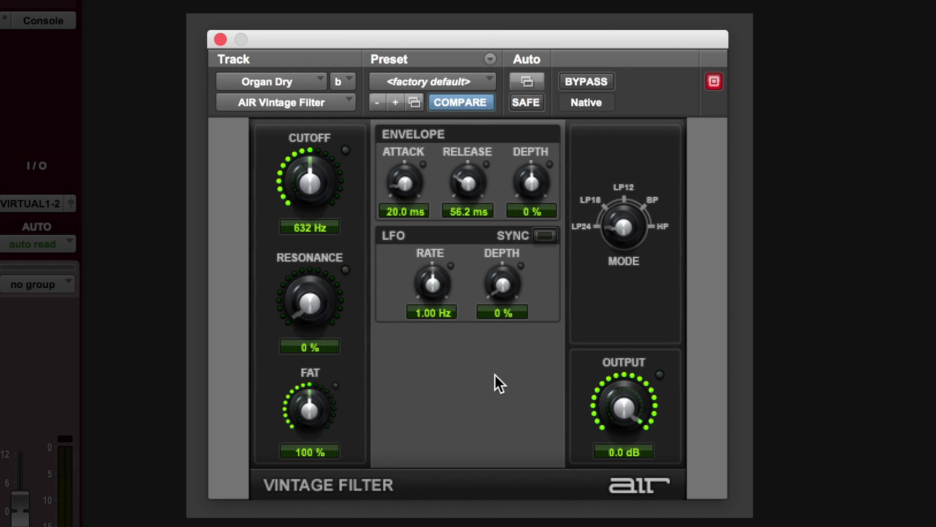
pyautogui.moveTo(311, 183); pyautogui.dragTo(312, 145)
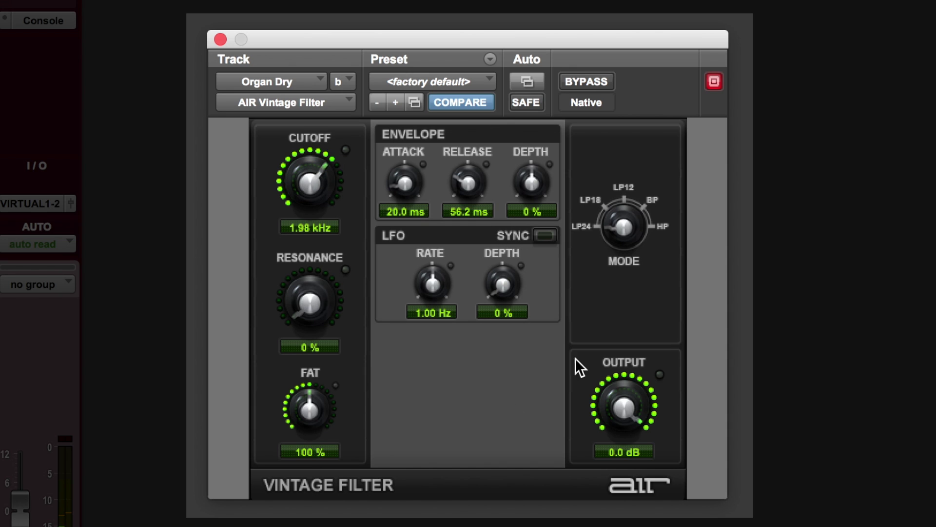
# Step: Set the second filter's unsynced LFO to a rate of 0.22 Hz and a depth of 50 %, and close the plug-in
pyautogui.moveTo(432, 279); pyautogui.dragTo(426, 370)
pyautogui.moveTo(431, 283); pyautogui.dragTo(431, 281)
pyautogui.moveTo(502, 284); pyautogui.dragTo(504, 168)
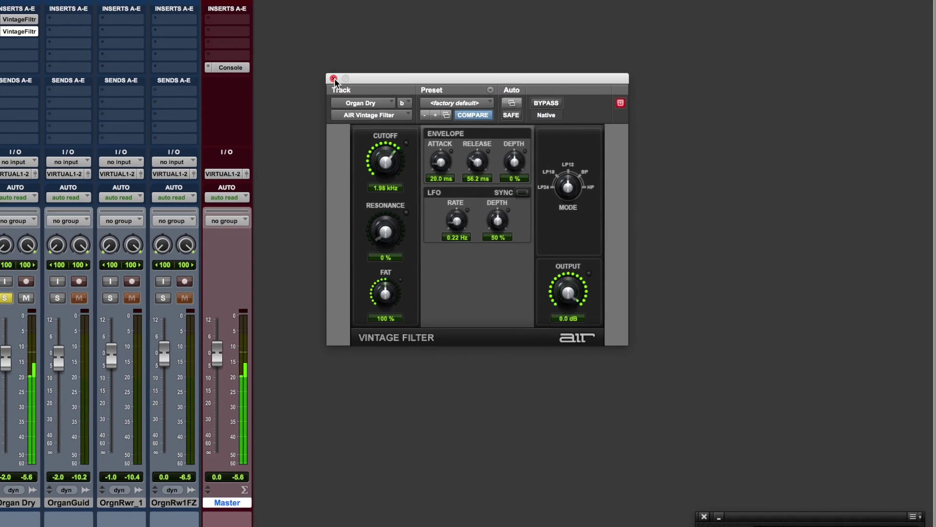
pyautogui.click(333, 79)
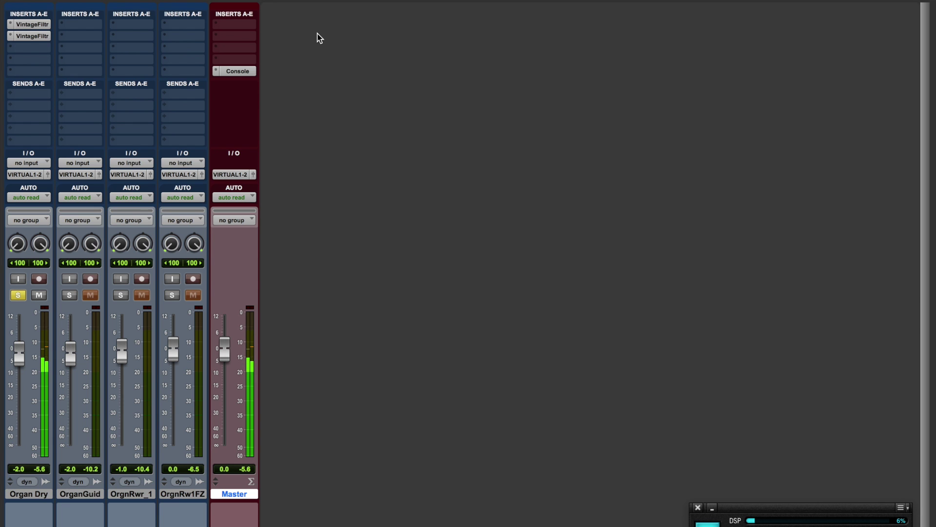
# Step: Insert the stereo/mono DownMixer in the third insert slot of the Organ Dry track
pyautogui.click(32, 47)
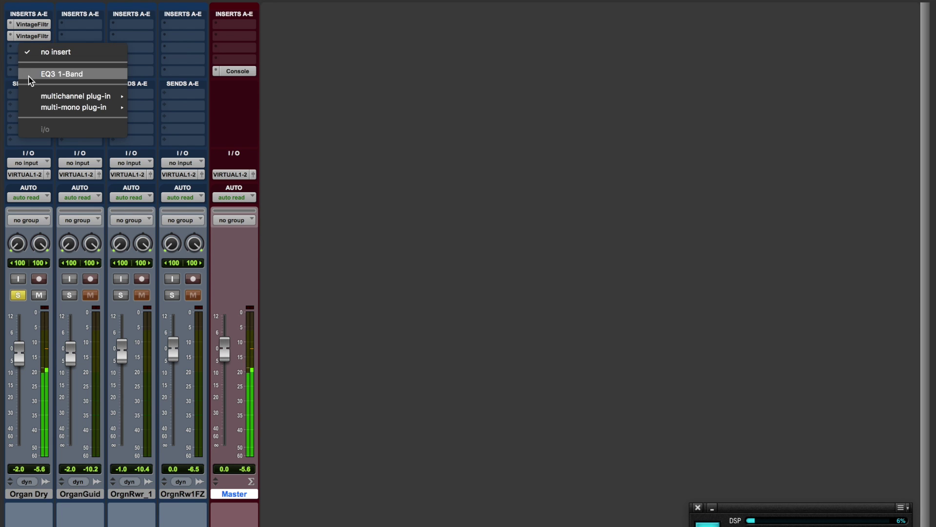
pyautogui.moveTo(81, 98)
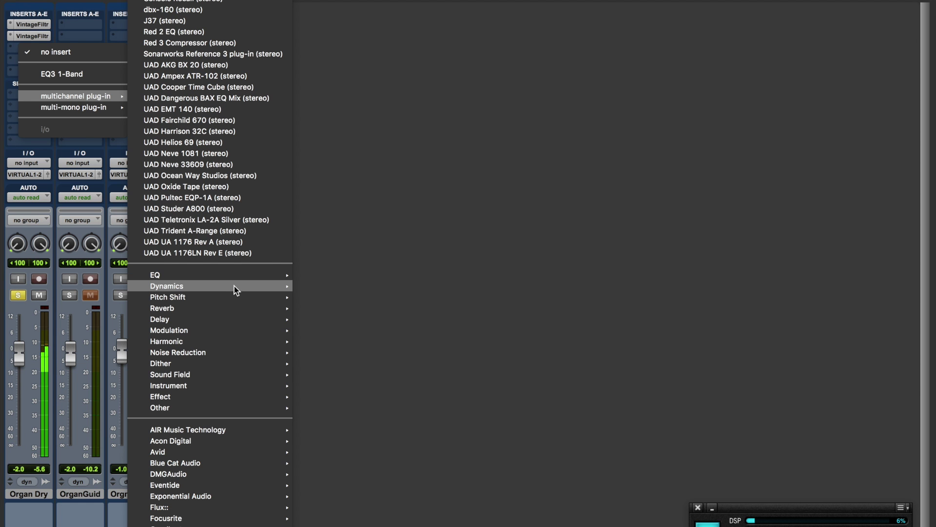
pyautogui.moveTo(234, 287)
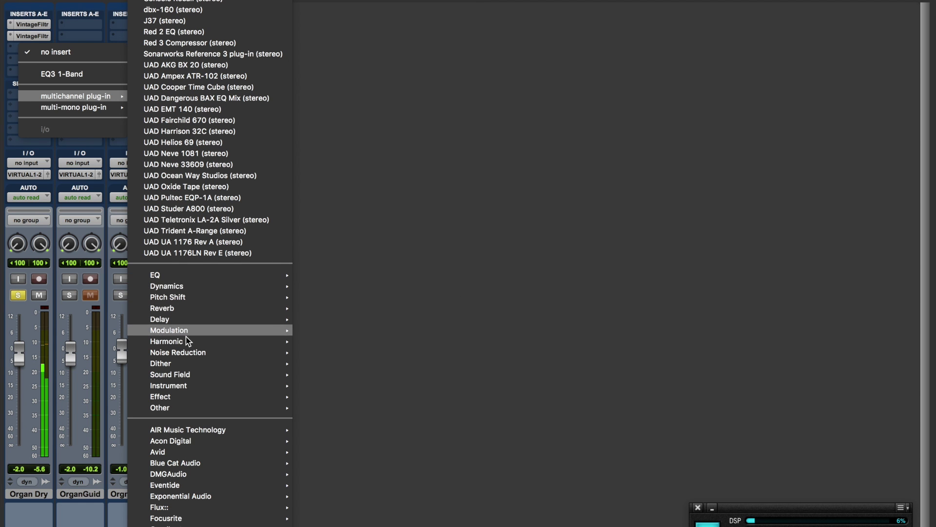
pyautogui.moveTo(171, 376)
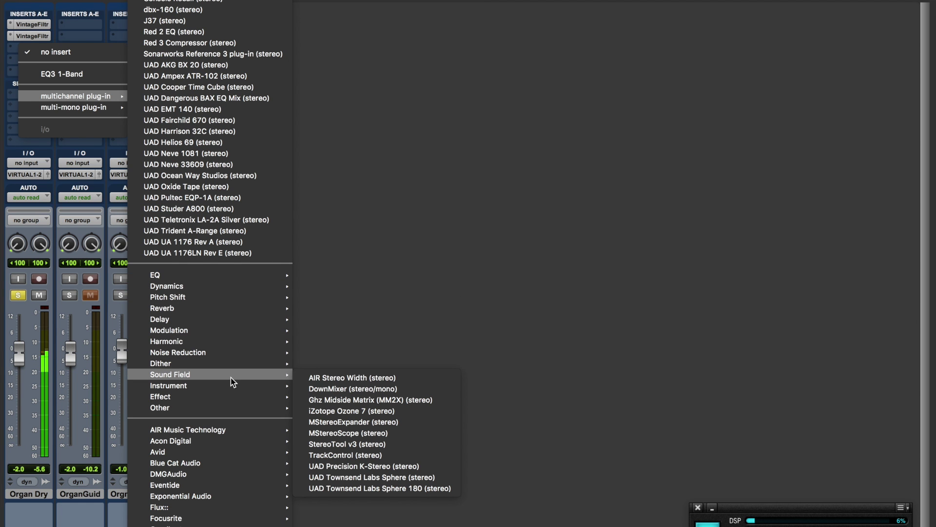
pyautogui.click(414, 388)
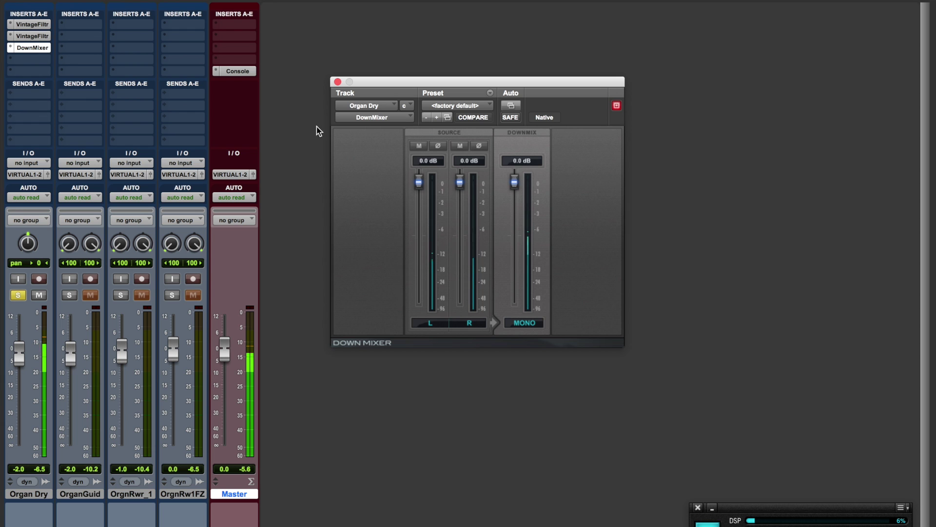
# Step: Insert the mono/stereo AutoPan in the fourth insert slot of the Organ Dry track
pyautogui.click(32, 60)
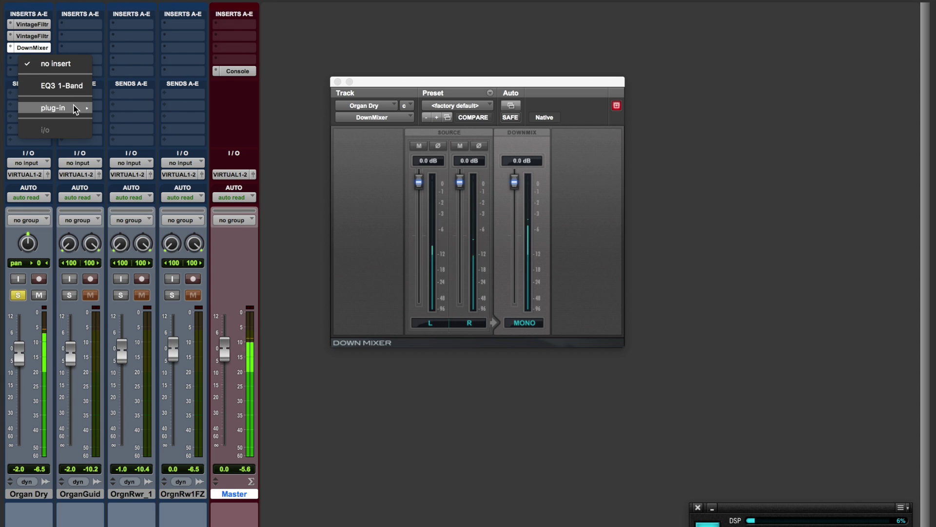
pyautogui.moveTo(190, 248)
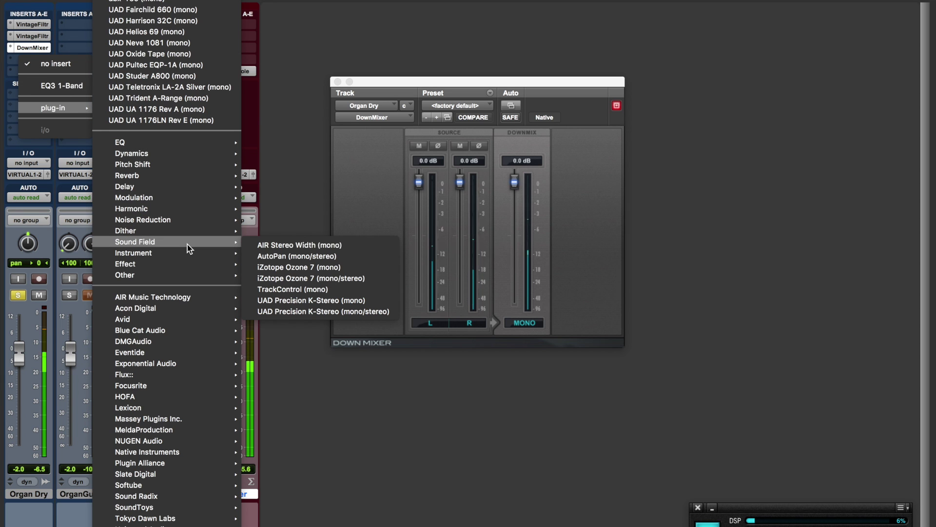
pyautogui.click(359, 256)
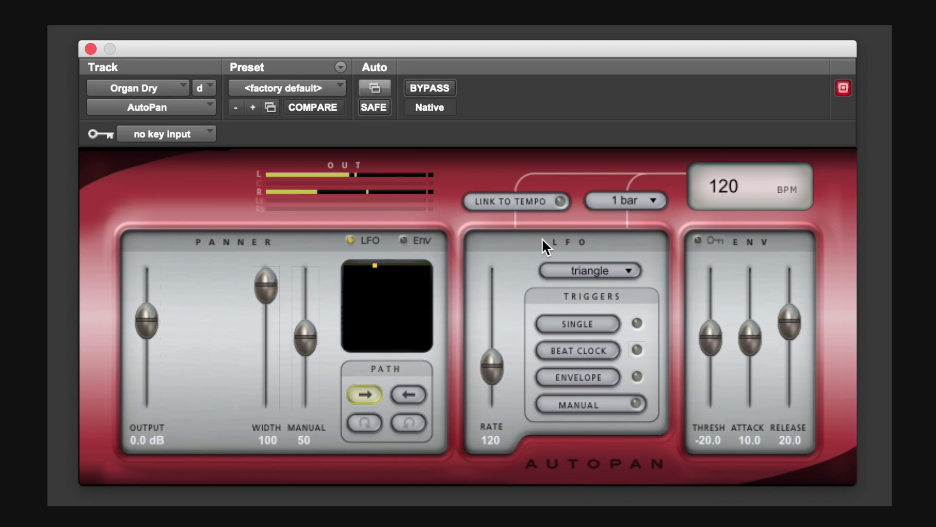
# Step: Link AutoPan to the session tempo at 1/2 note, enable the envelope trigger for its LFO, and close the plug-in
pyautogui.click(536, 197)
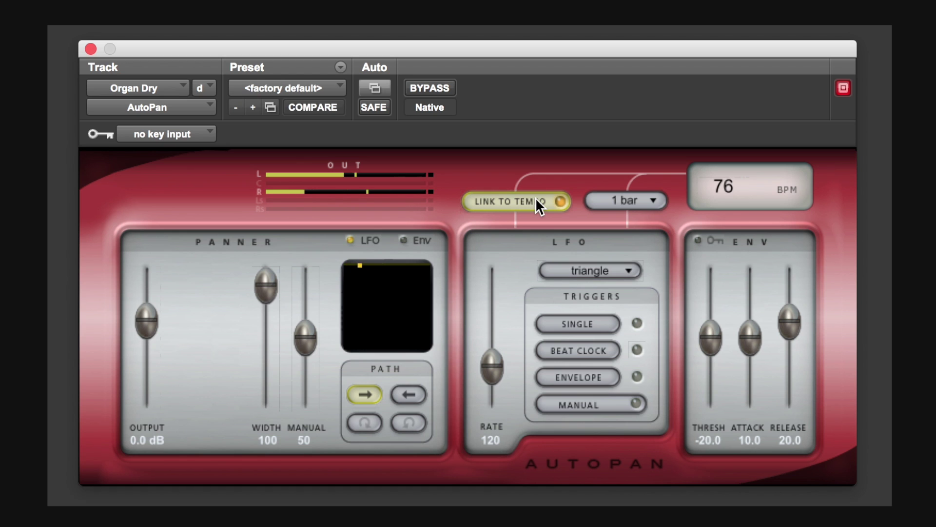
pyautogui.click(636, 200)
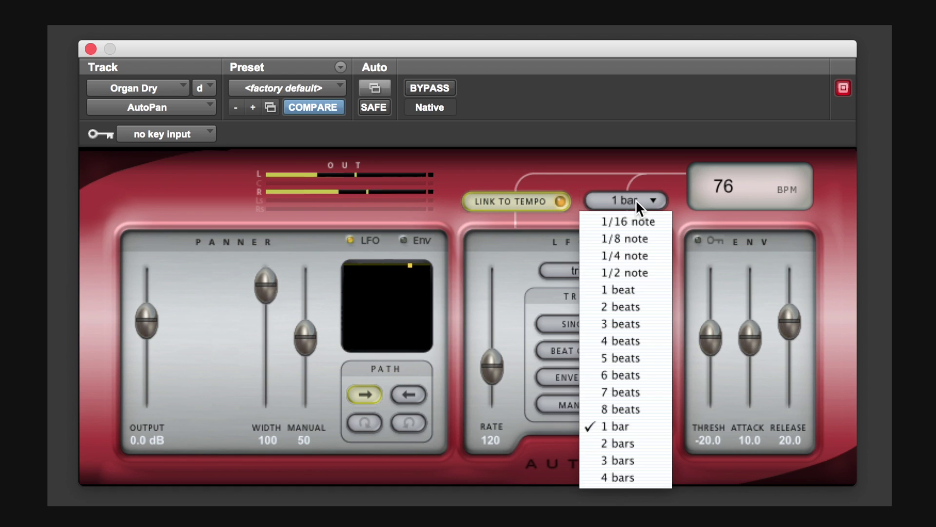
pyautogui.click(654, 273)
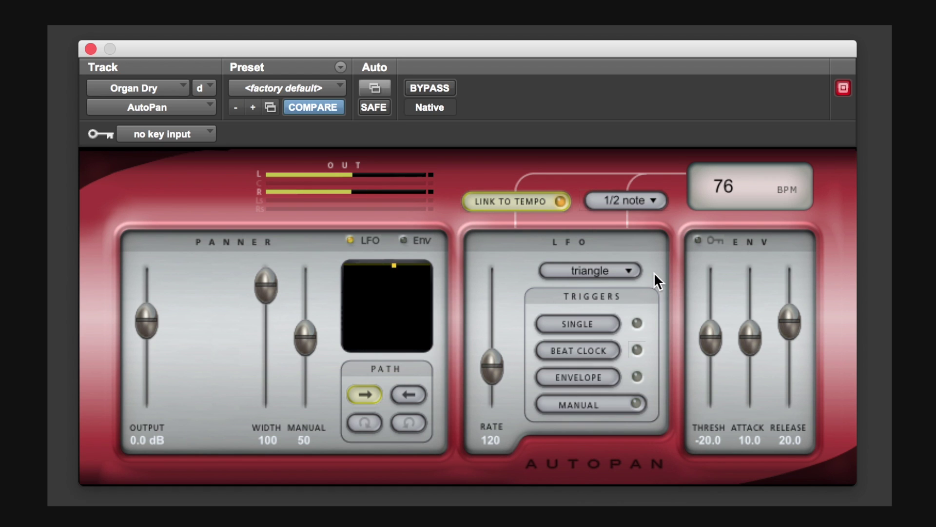
pyautogui.click(604, 376)
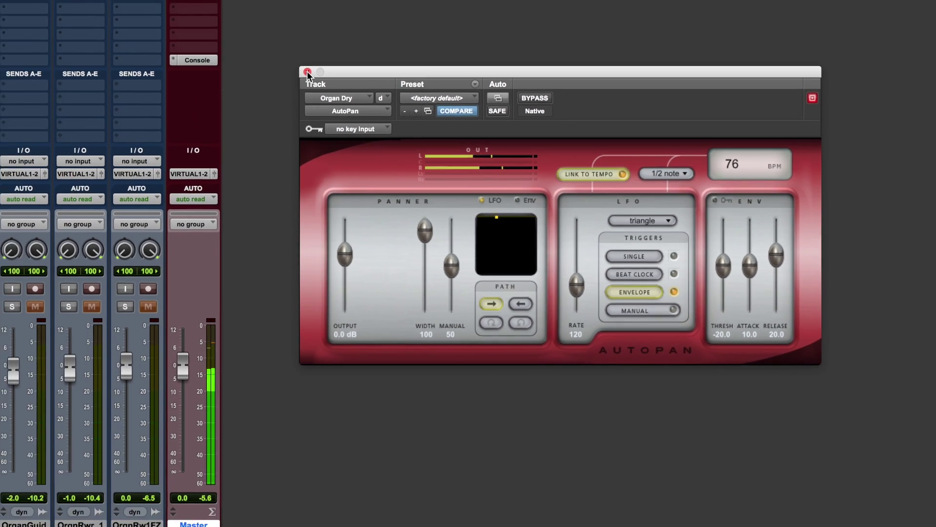
pyautogui.click(133, 49)
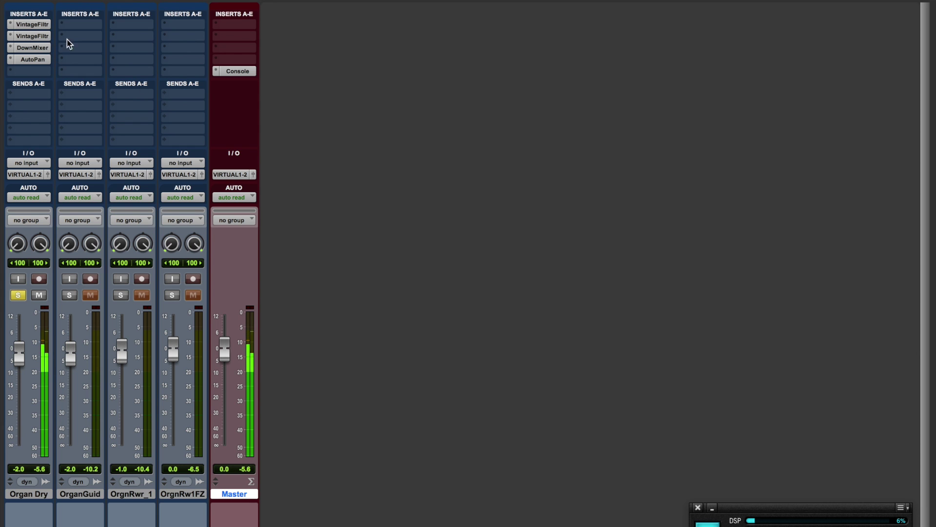
# Step: Solo the Organ Guide, OrganRwr.cm_1 and OrgnRwr.cm1FZ tracks one after another to compare their sound
pyautogui.click(70, 295)
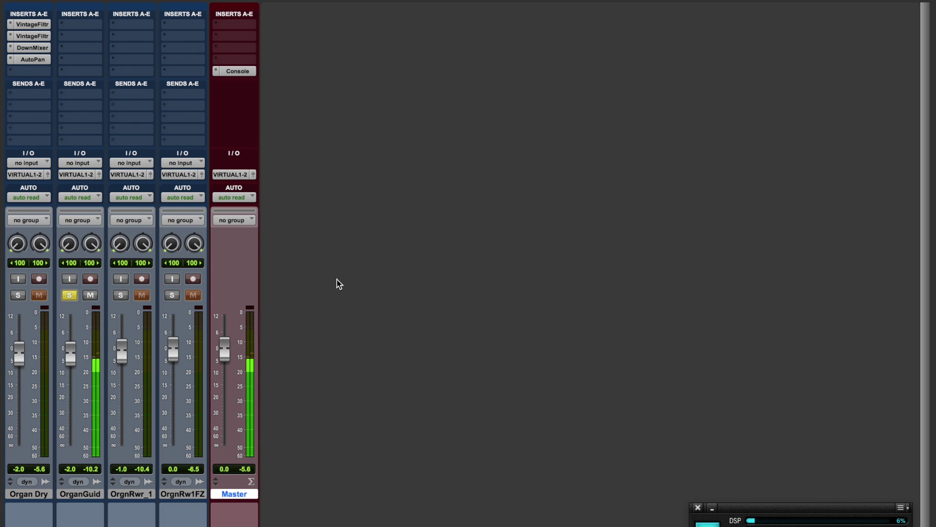
pyautogui.click(121, 294)
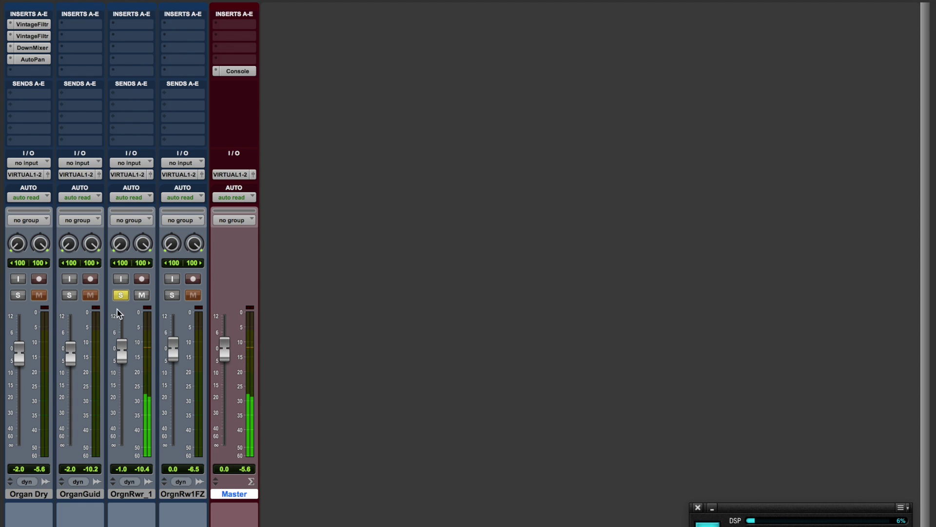
pyautogui.click(173, 295)
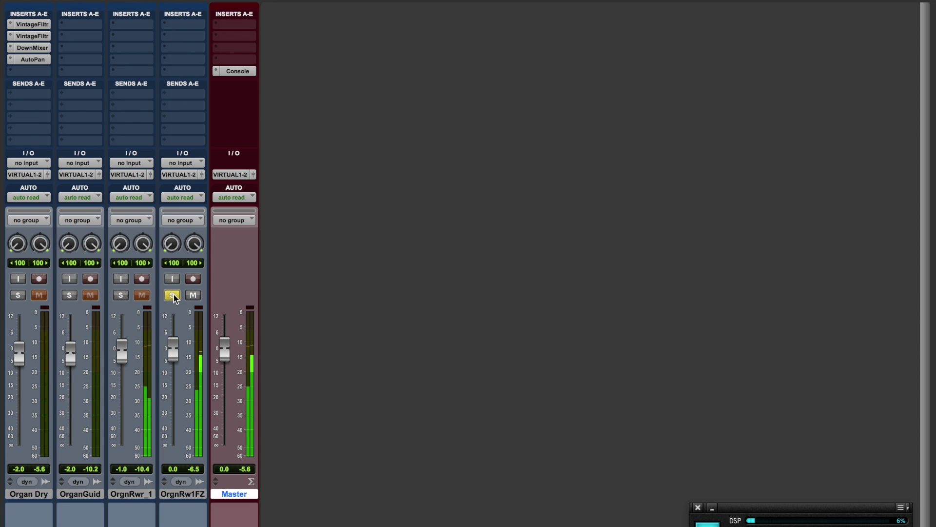